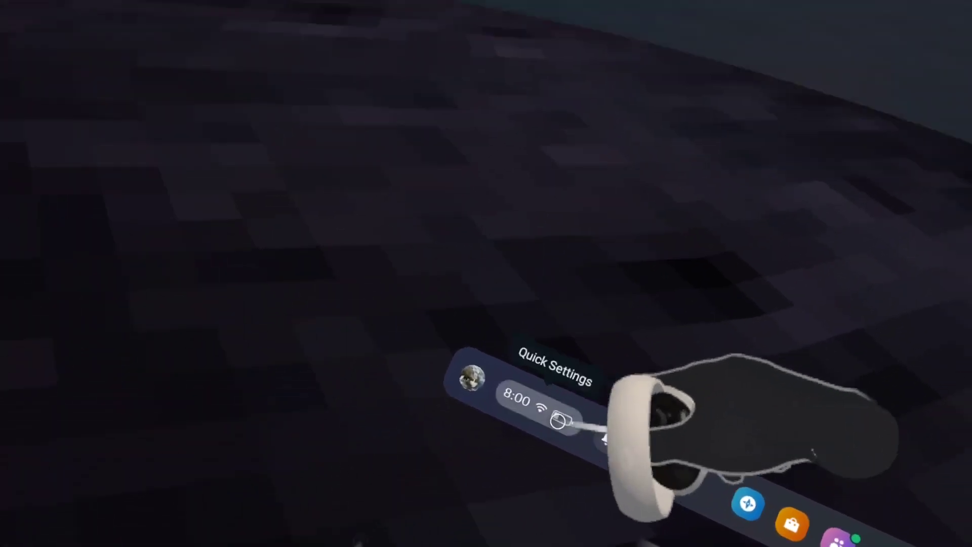
Switch off 'Set time automatically' in the headset's System > Time settings.
click(558, 420)
click(537, 257)
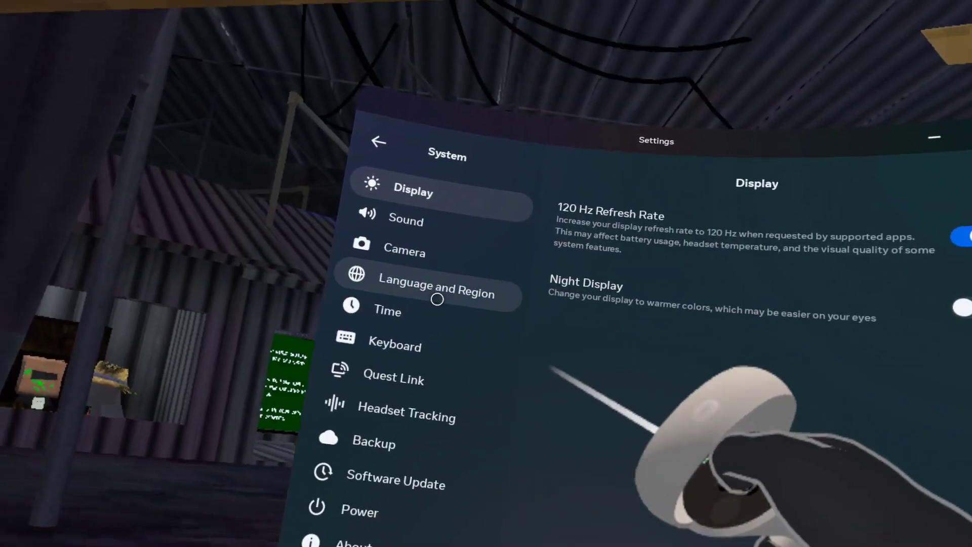
click(414, 310)
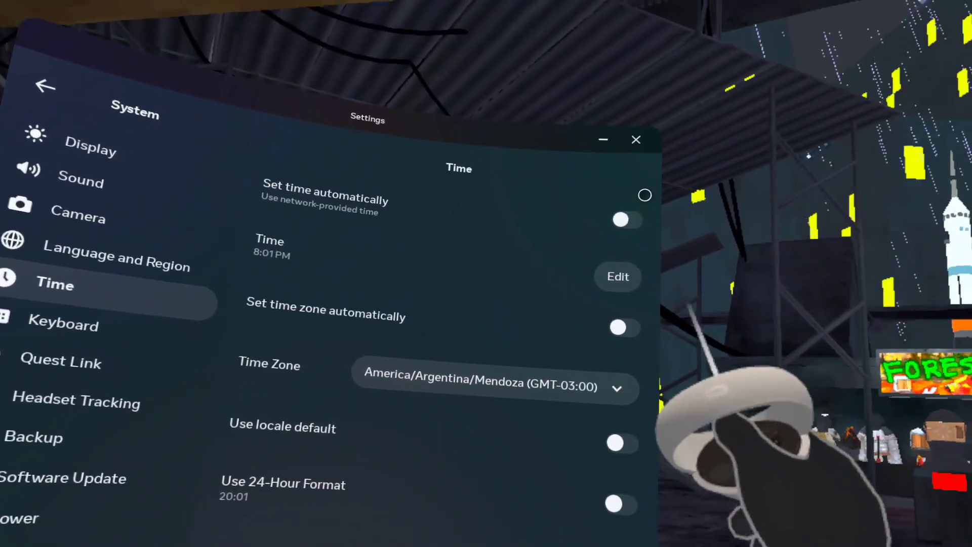
click(630, 217)
click(571, 245)
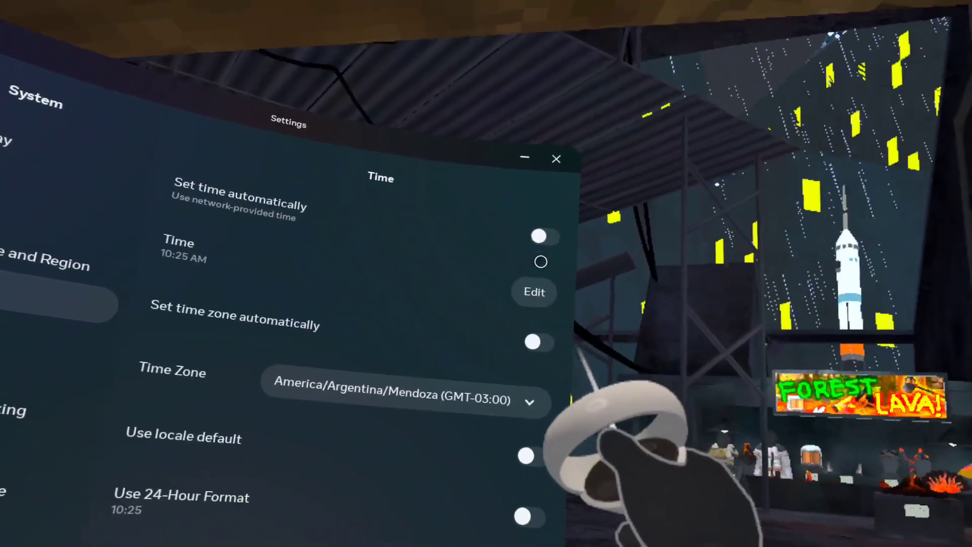
Enter a manual time of 8:00 PM in the time editor and confirm it.
click(565, 273)
click(493, 323)
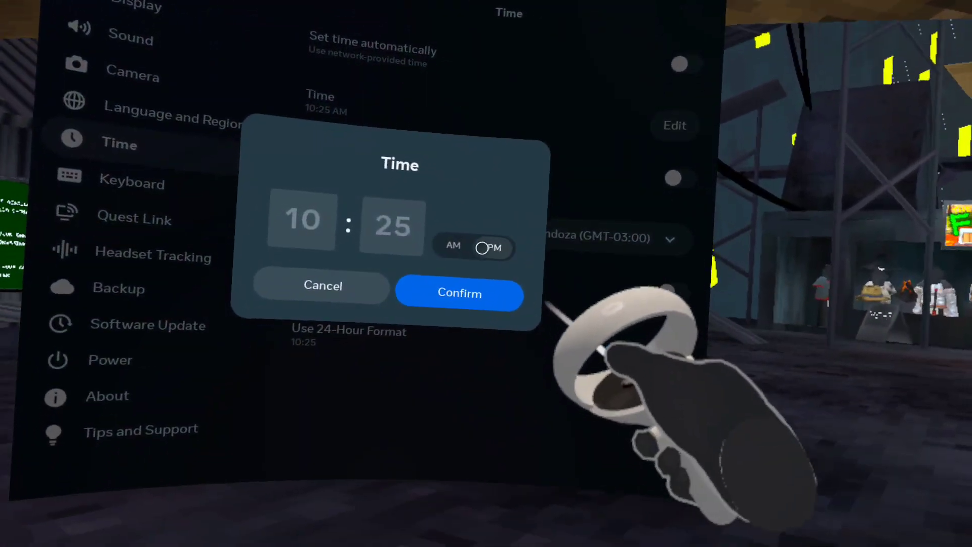
click(381, 225)
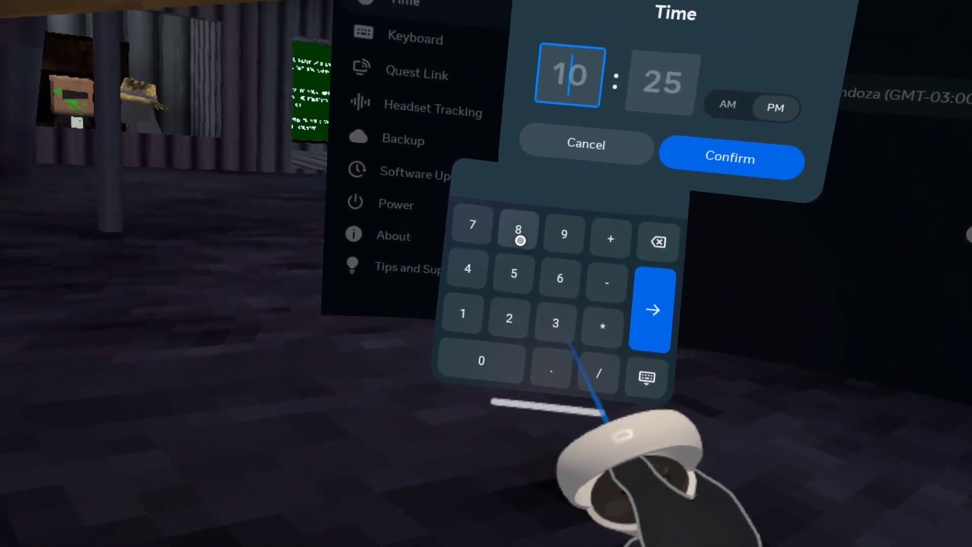
click(513, 231)
click(478, 390)
click(479, 390)
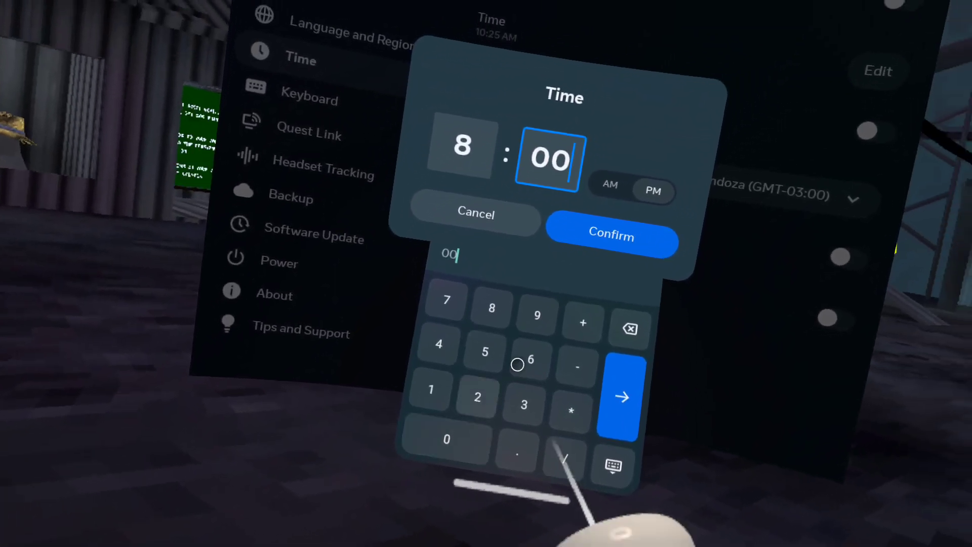
click(664, 195)
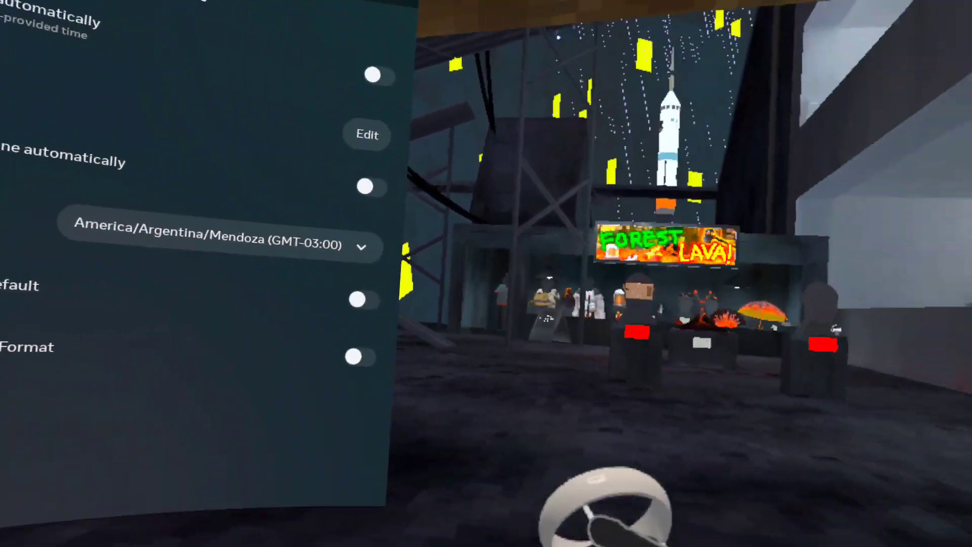